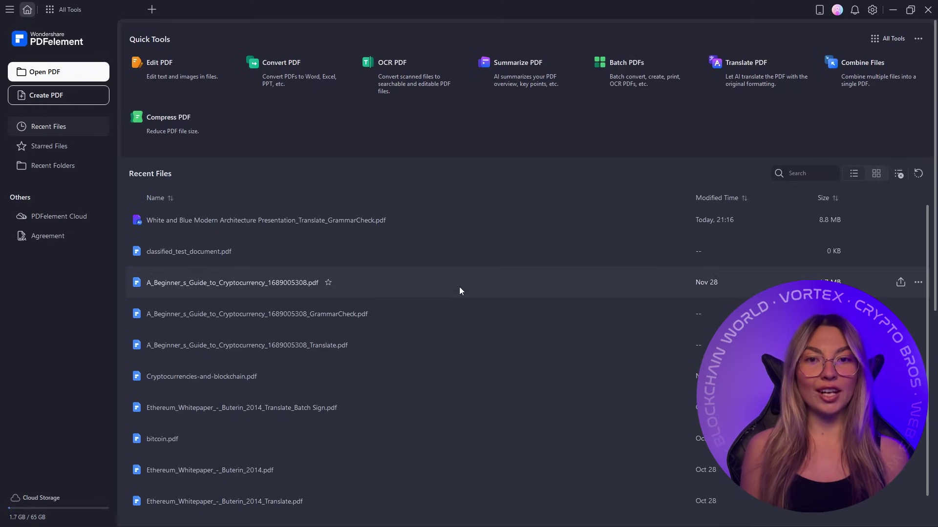
- Open the All Tools overview of every available tool
{"action": "left_click", "coordinate": [892, 41]}
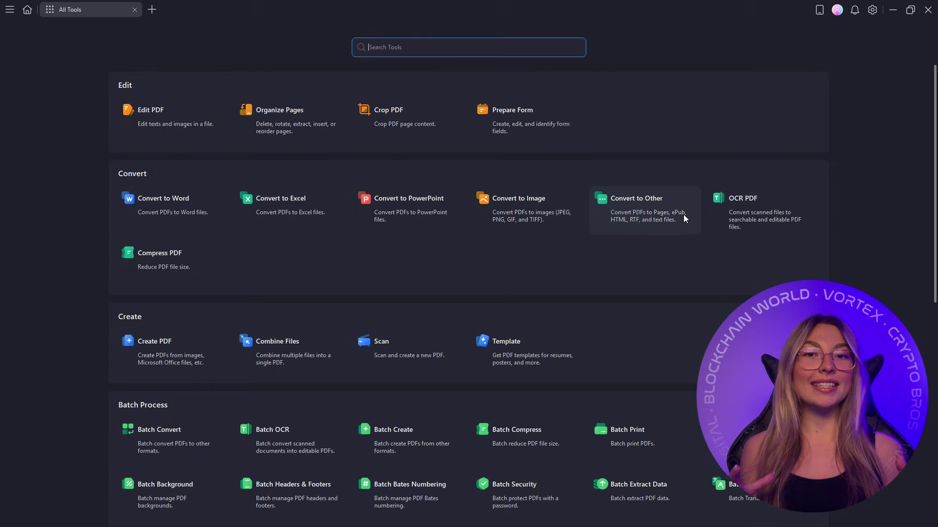
{"action": "scroll", "coordinate": [777, 226], "scroll_direction": "down", "scroll_amount": 3}
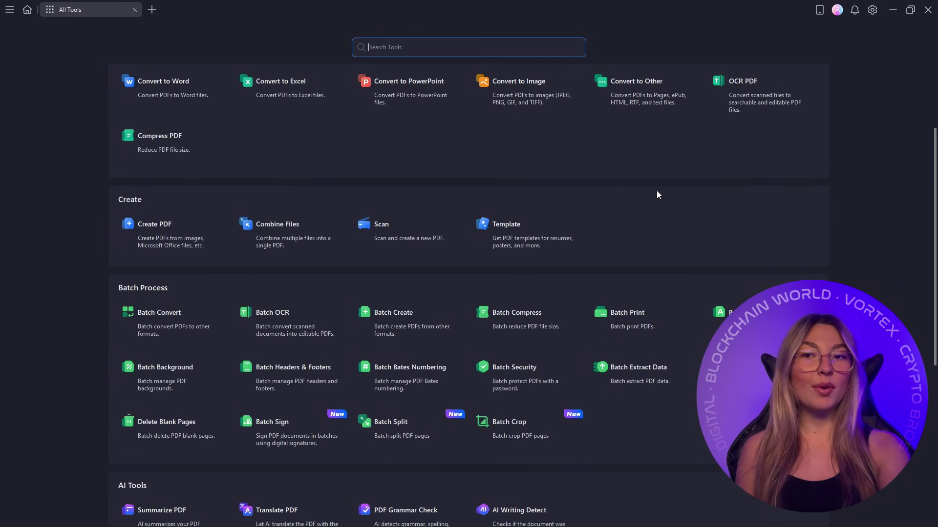
{"action": "scroll", "coordinate": [657, 195], "scroll_direction": "down", "scroll_amount": 2}
{"action": "scroll", "coordinate": [600, 154], "scroll_direction": "down", "scroll_amount": 2}
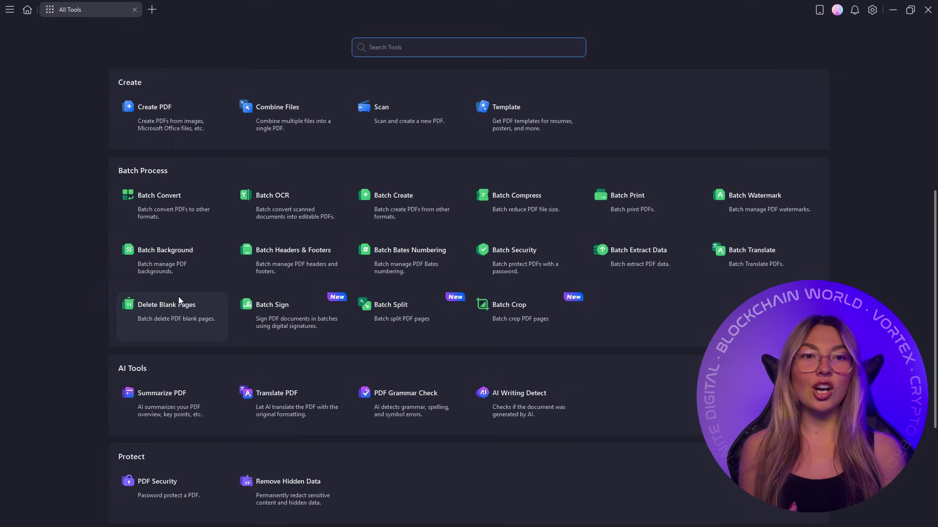
{"action": "scroll", "coordinate": [624, 292], "scroll_direction": "down", "scroll_amount": 2}
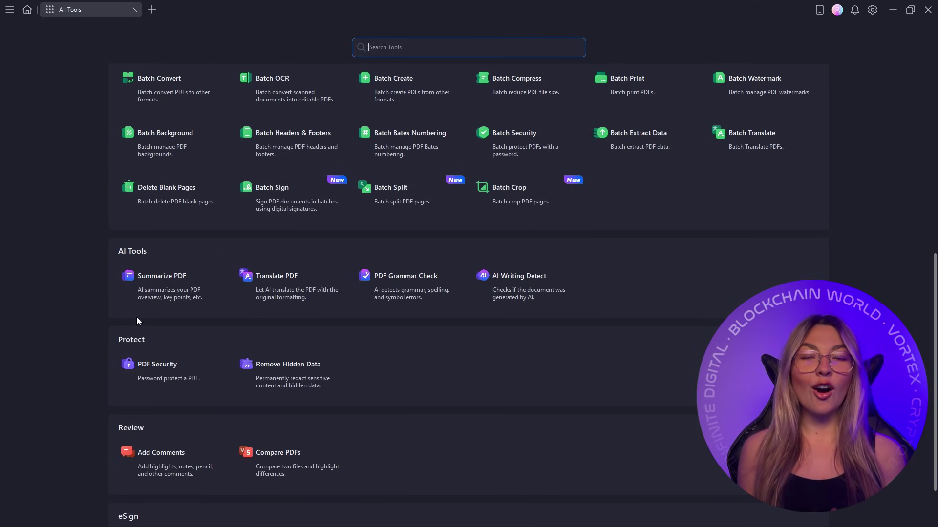
{"action": "scroll", "coordinate": [296, 350], "scroll_direction": "down", "scroll_amount": 1}
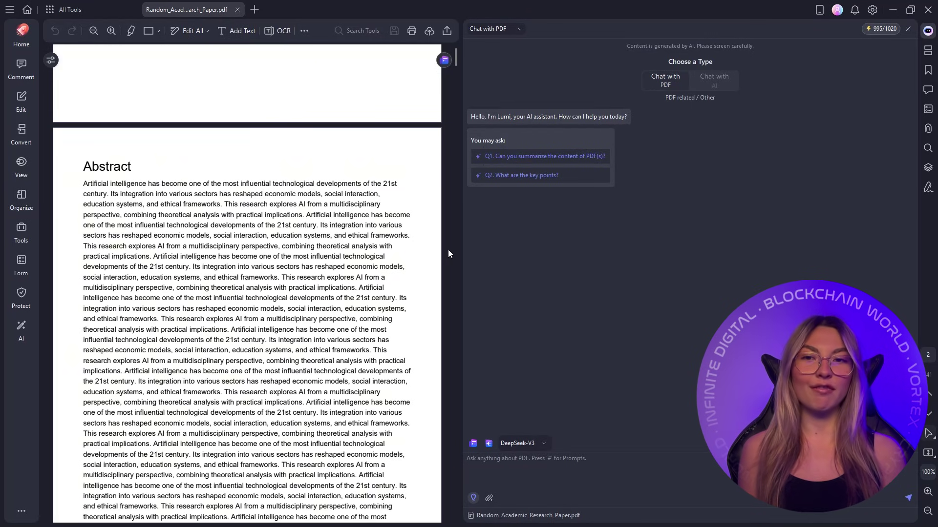
{"action": "scroll", "coordinate": [392, 212], "scroll_direction": "down", "scroll_amount": 5}
{"action": "scroll", "coordinate": [367, 227], "scroll_direction": "down", "scroll_amount": 5}
{"action": "scroll", "coordinate": [337, 241], "scroll_direction": "down", "scroll_amount": 5}
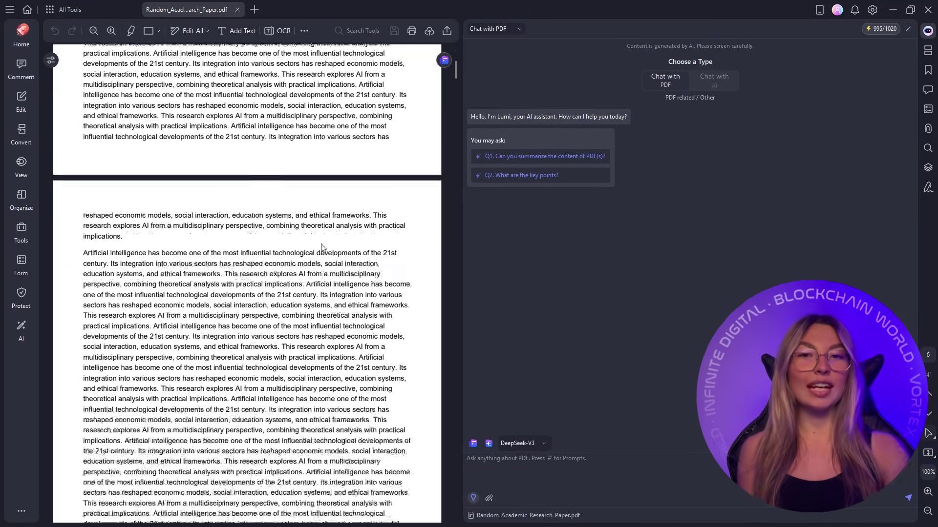
{"action": "scroll", "coordinate": [314, 258], "scroll_direction": "down", "scroll_amount": 5}
{"action": "scroll", "coordinate": [315, 258], "scroll_direction": "down", "scroll_amount": 5}
{"action": "scroll", "coordinate": [315, 258], "scroll_direction": "down", "scroll_amount": 5}
{"action": "scroll", "coordinate": [315, 259], "scroll_direction": "down", "scroll_amount": 5}
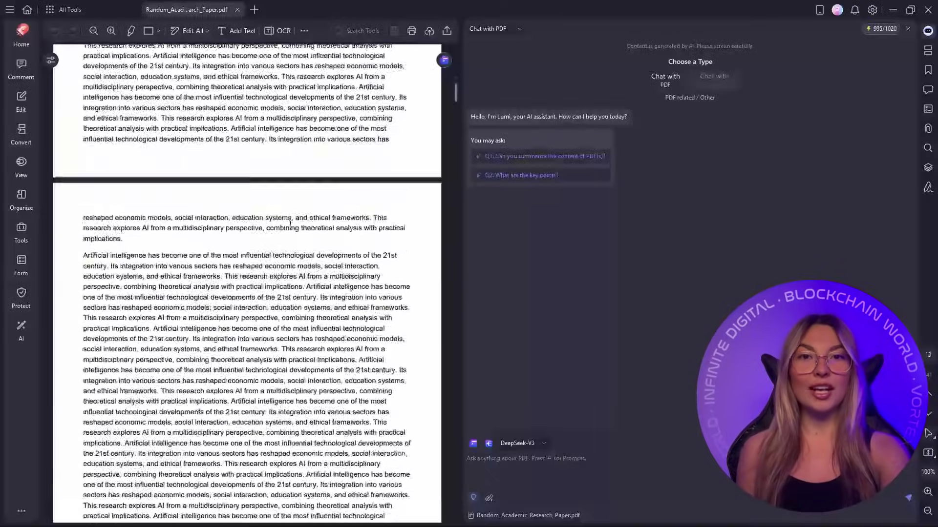
{"action": "scroll", "coordinate": [366, 220], "scroll_direction": "down", "scroll_amount": 3}
- Get a summary of the paper, switch the model to GPT-4o, and ask for key points
{"action": "left_click", "coordinate": [592, 160]}
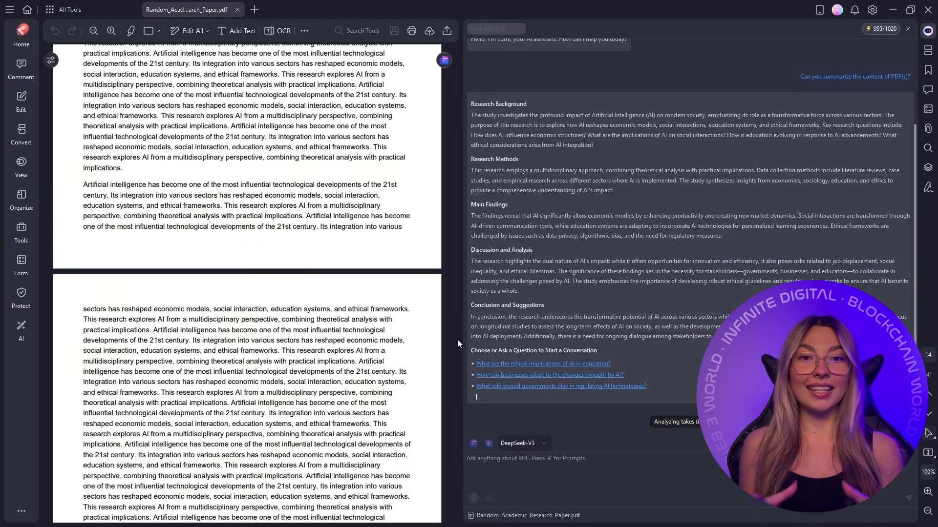
{"action": "left_click", "coordinate": [518, 443]}
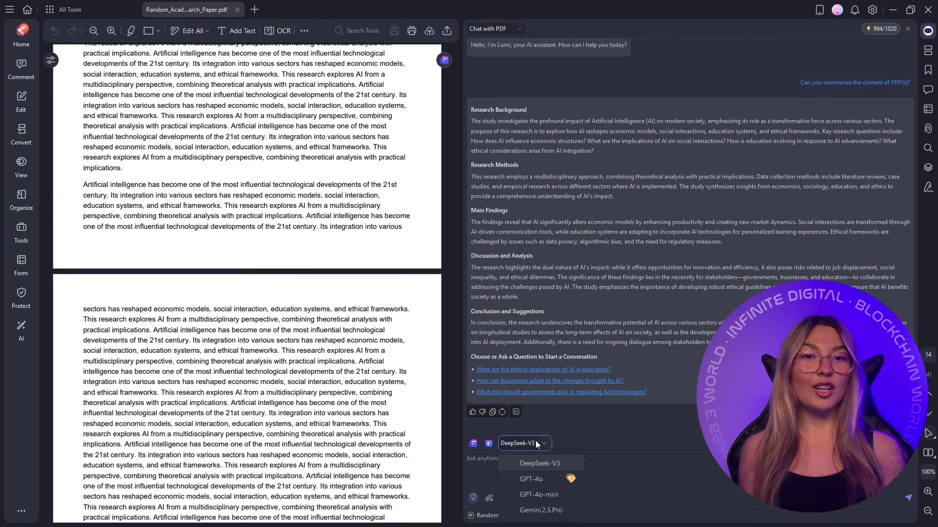
{"action": "left_click", "coordinate": [532, 481]}
{"action": "type", "text": "What are"}
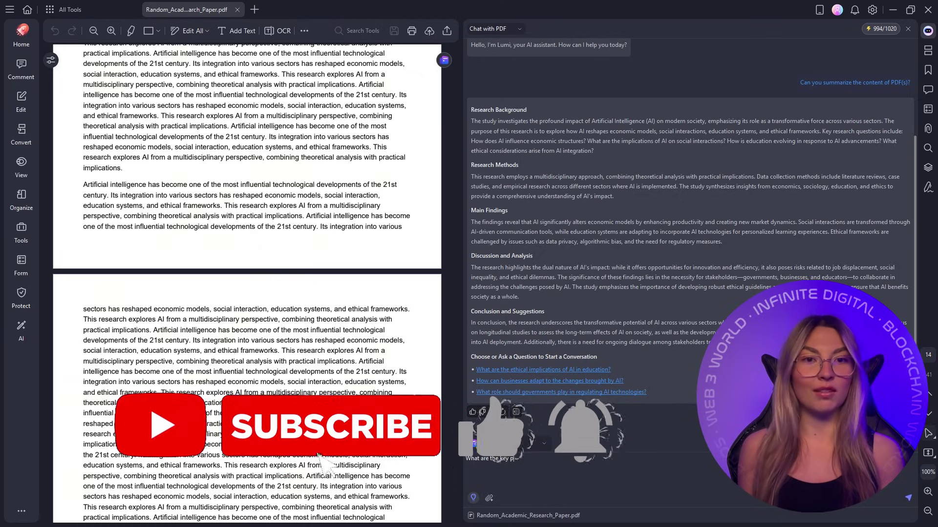
{"action": "type", "text": "the key points"}
{"action": "key", "text": "Return"}
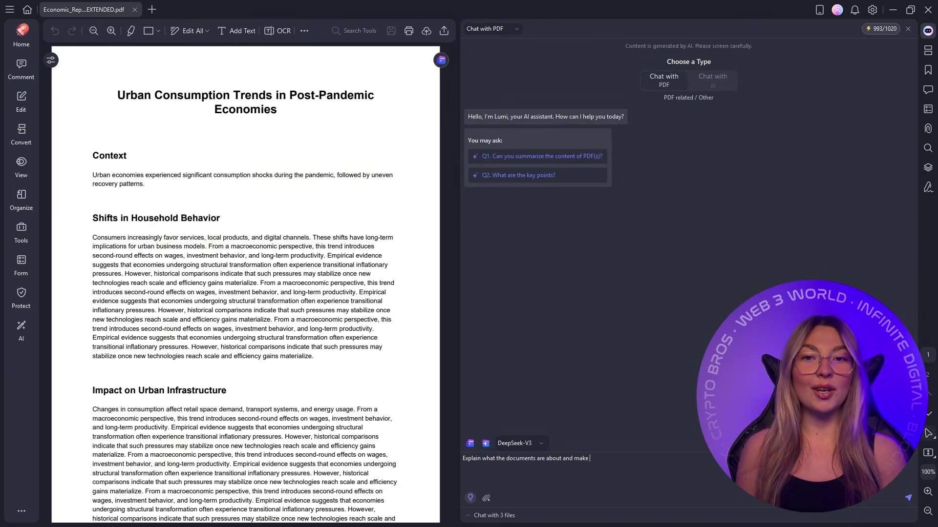
{"action": "type", "text": "nts"}
- Ask the AI to explain the three reports with key points, then open the Digital Labor Markets report
{"action": "key", "text": "Return"}
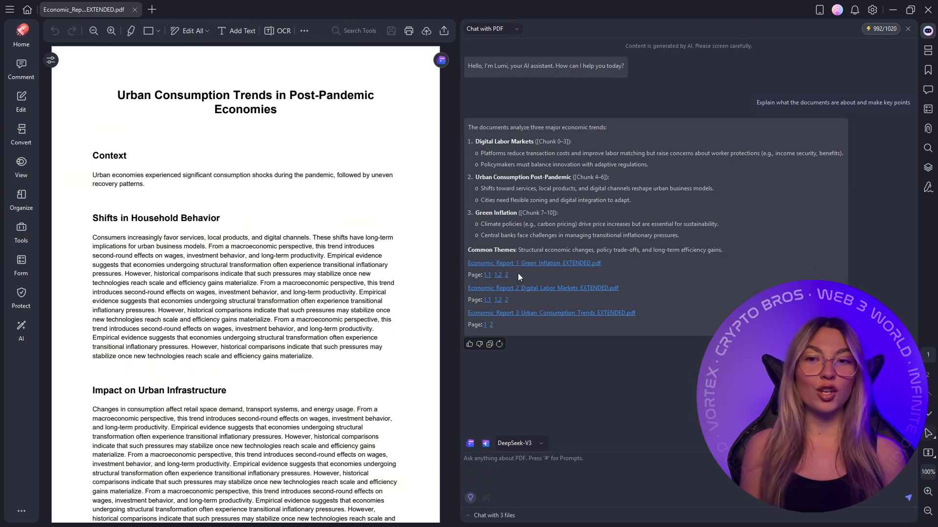
{"action": "left_click", "coordinate": [557, 287]}
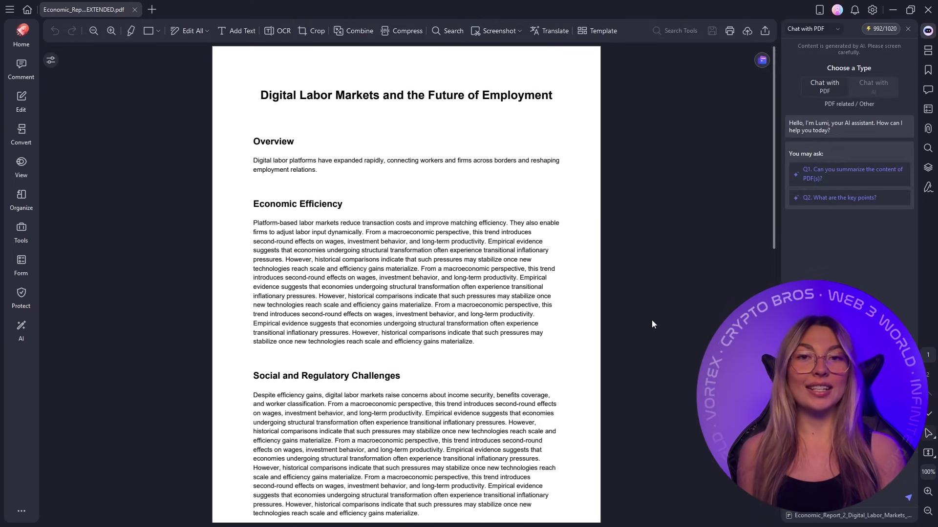
- Translate the whole report to French, keeping original pages alongside in Two Page View
{"action": "left_click", "coordinate": [550, 31]}
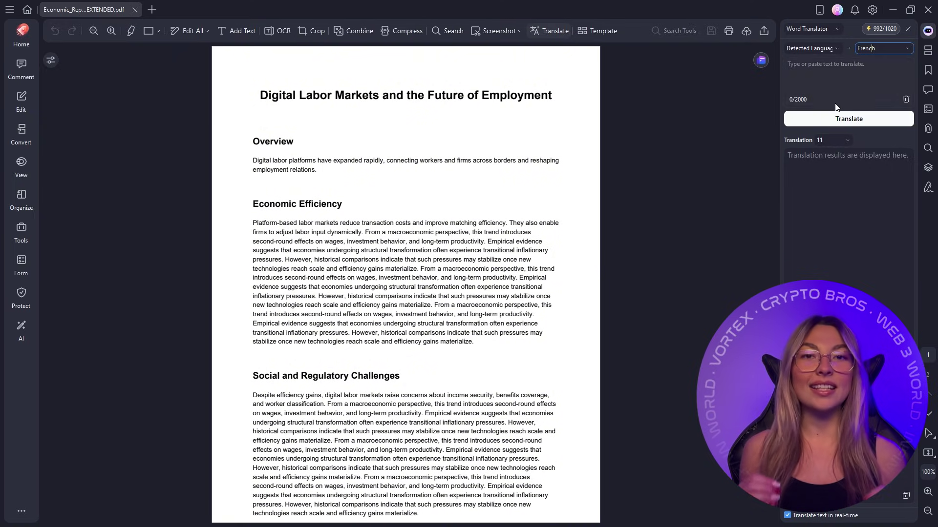
{"action": "left_click", "coordinate": [838, 29]}
{"action": "left_click", "coordinate": [817, 52]}
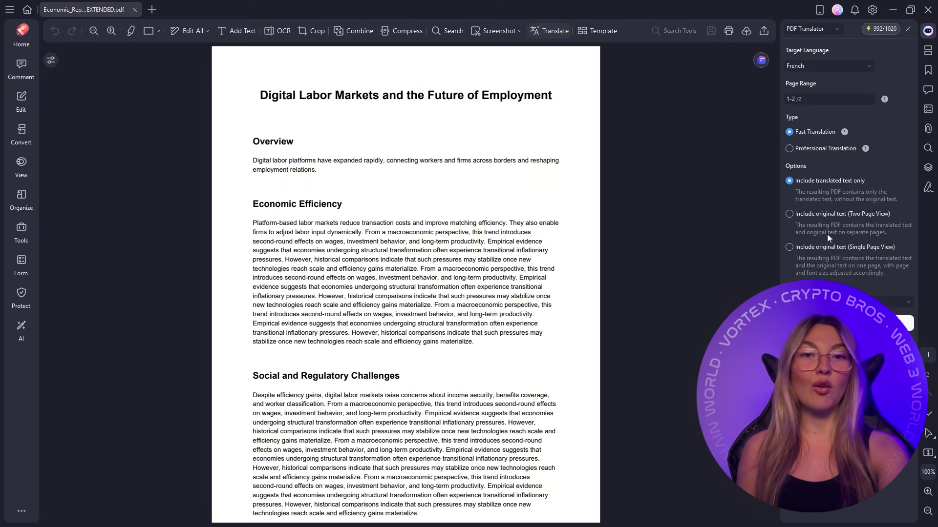
{"action": "left_click", "coordinate": [853, 214]}
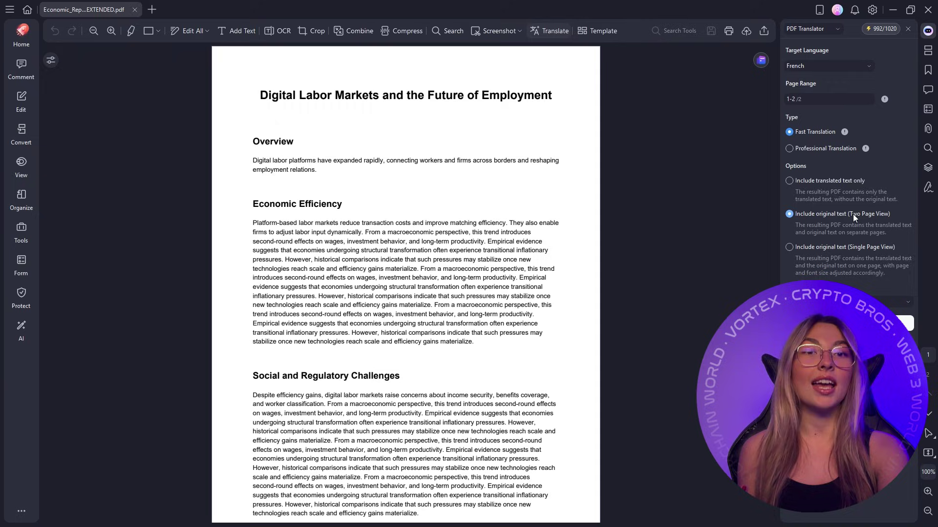
{"action": "left_click", "coordinate": [879, 323]}
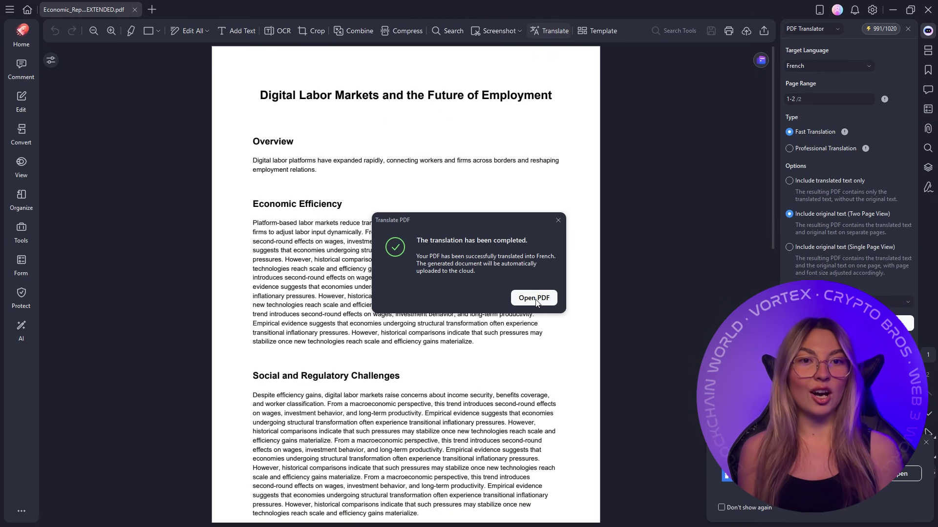
{"action": "left_click", "coordinate": [534, 298]}
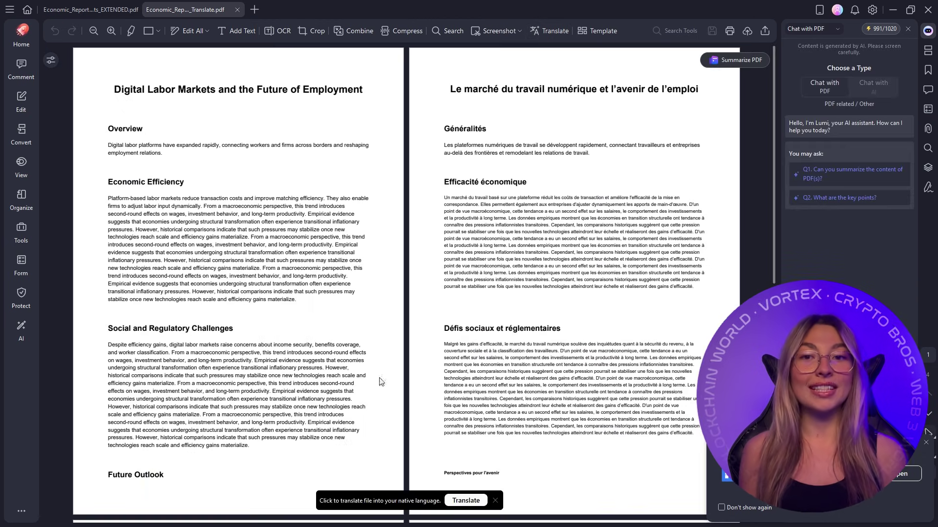
{"action": "scroll", "coordinate": [561, 362], "scroll_direction": "down", "scroll_amount": 5}
{"action": "scroll", "coordinate": [498, 376], "scroll_direction": "up", "scroll_amount": 5}
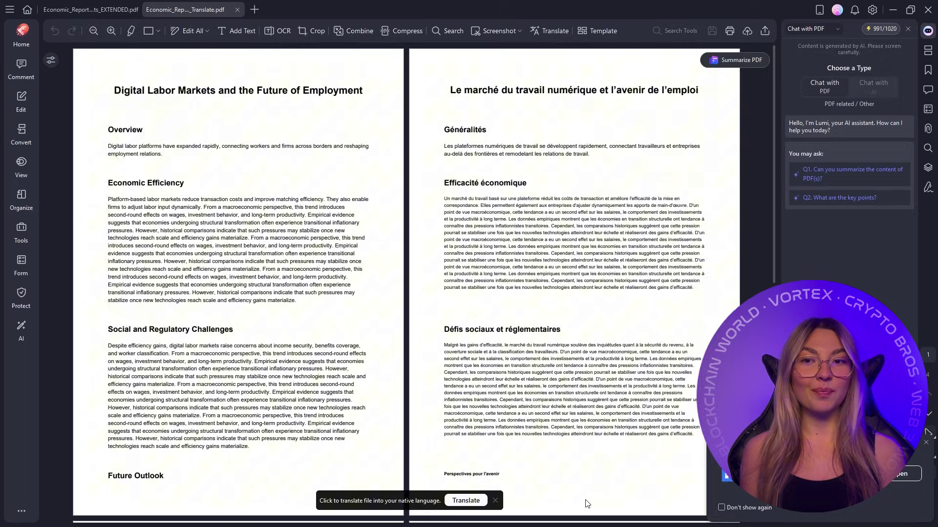
- Close Translate.pdf and convert the Digital Labor Markets report to a Word file
{"action": "key", "text": "ctrl+w"}
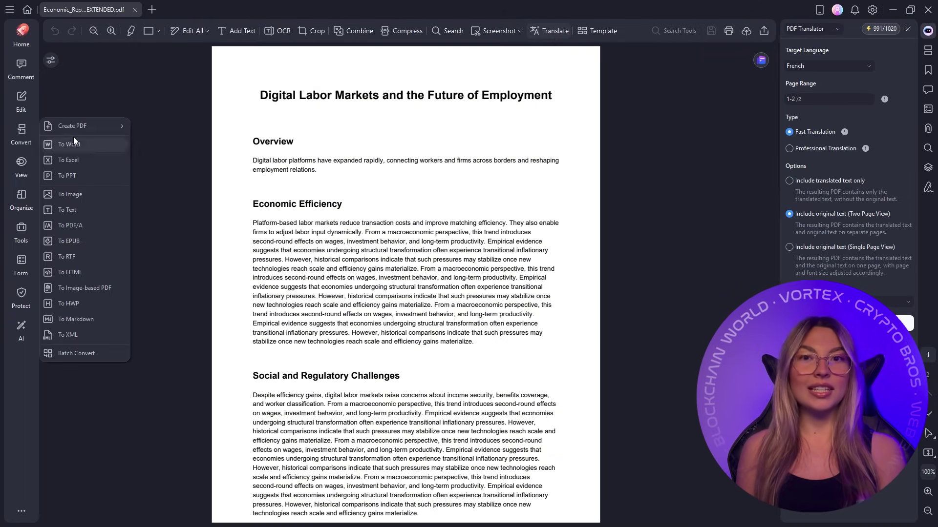
{"action": "left_click", "coordinate": [79, 150]}
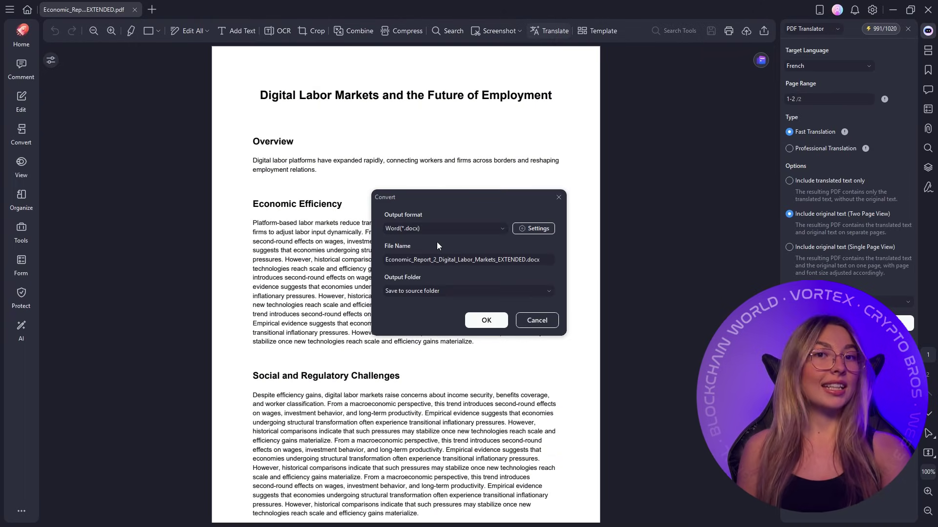
{"action": "left_click", "coordinate": [489, 321]}
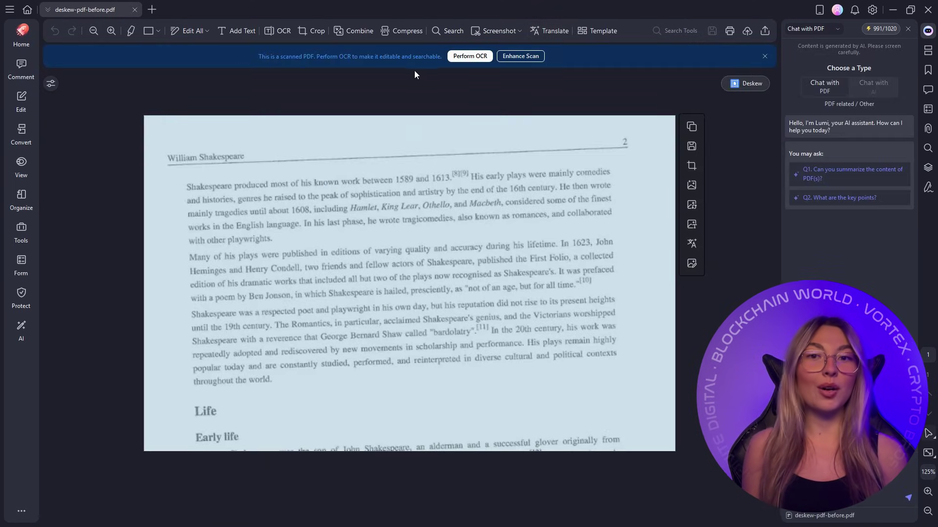
- Install the OCR component, run OCR on the Shakespeare scan, and select the recognized text
{"action": "left_click", "coordinate": [469, 56]}
{"action": "left_click", "coordinate": [506, 298]}
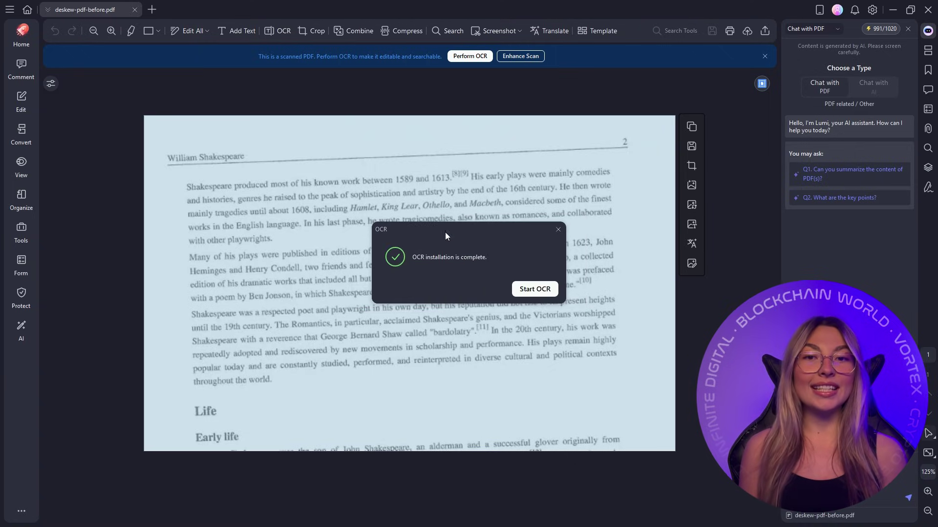
{"action": "left_click", "coordinate": [522, 287]}
{"action": "left_click", "coordinate": [578, 356]}
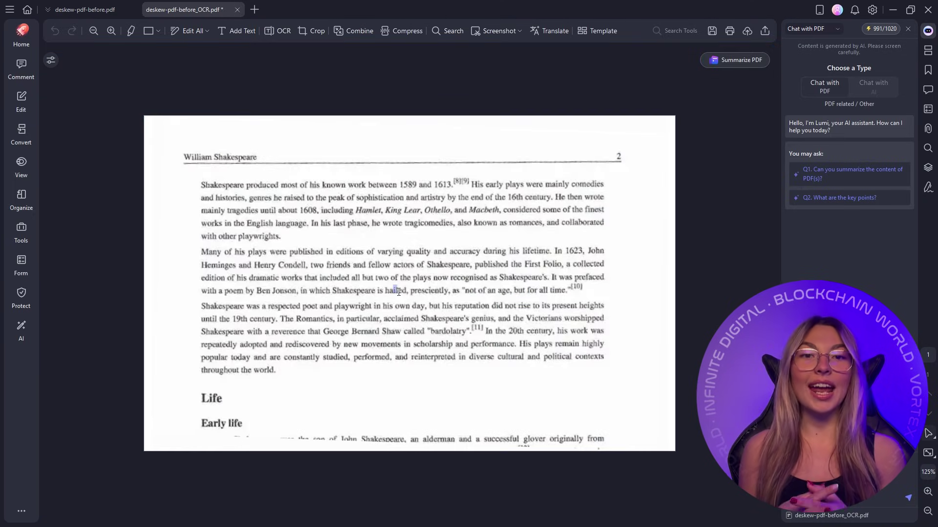
{"action": "left_click_drag", "start_coordinate": [398, 291], "coordinate": [586, 292]}
{"action": "left_click_drag", "start_coordinate": [201, 184], "coordinate": [490, 416]}
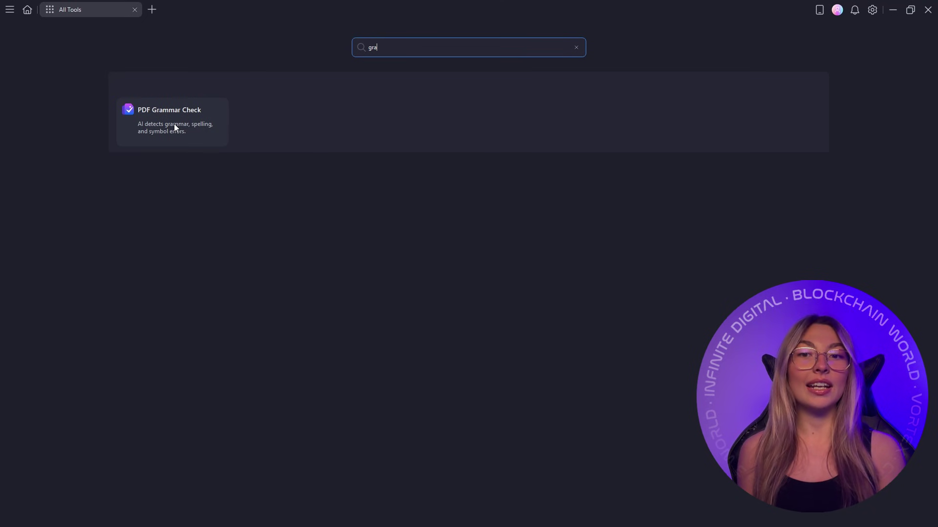
- Run PDF Grammar Check on the economic note PDF and open the corrected result
{"action": "left_click", "coordinate": [174, 124]}
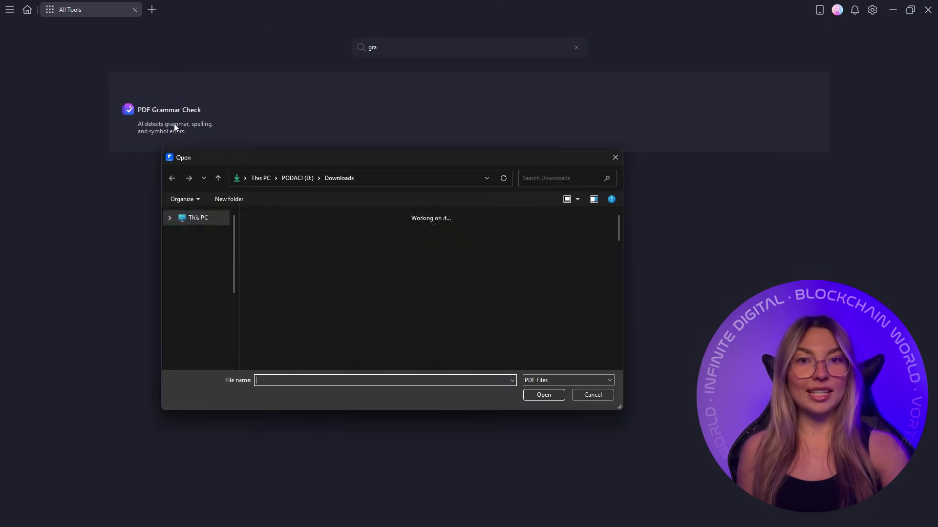
{"action": "double_click", "coordinate": [335, 293]}
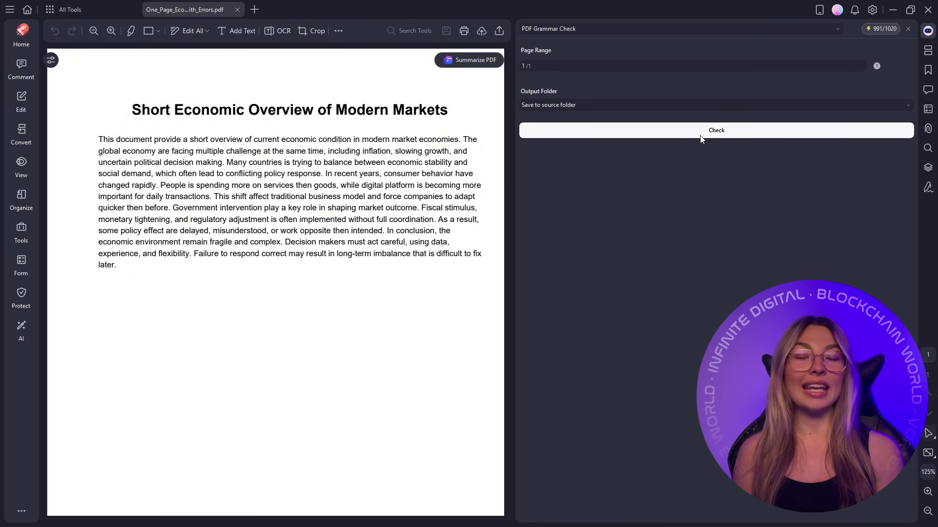
{"action": "left_click", "coordinate": [700, 134]}
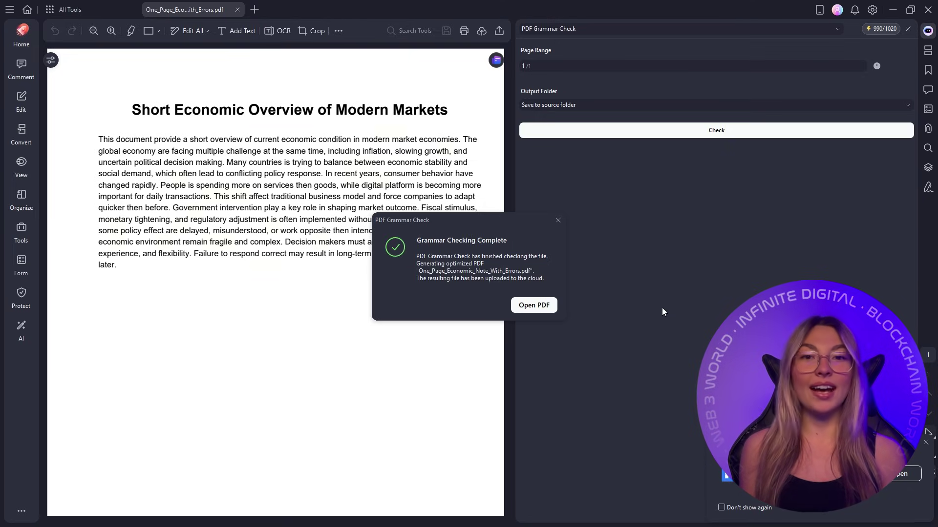
{"action": "left_click", "coordinate": [537, 305]}
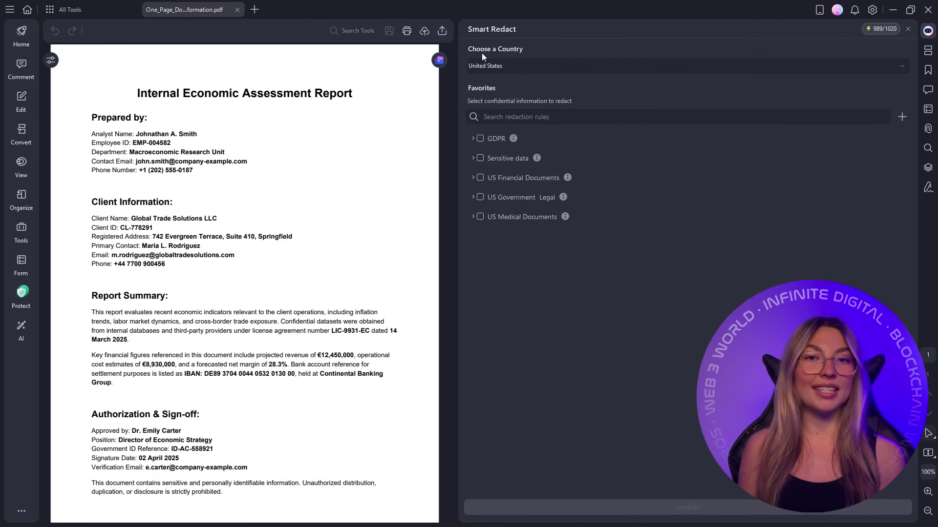
- Analyze the report using GDPR, Sensitive data and all three US redaction categories
{"action": "left_click", "coordinate": [480, 138]}
{"action": "left_click", "coordinate": [480, 158]}
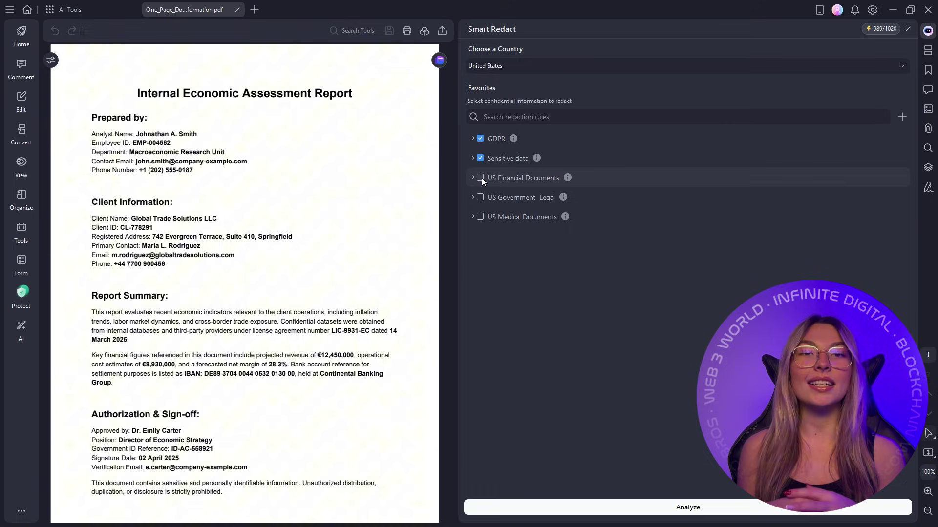
{"action": "left_click", "coordinate": [480, 178]}
{"action": "left_click", "coordinate": [480, 197]}
{"action": "left_click", "coordinate": [480, 217]}
{"action": "left_click", "coordinate": [708, 511]}
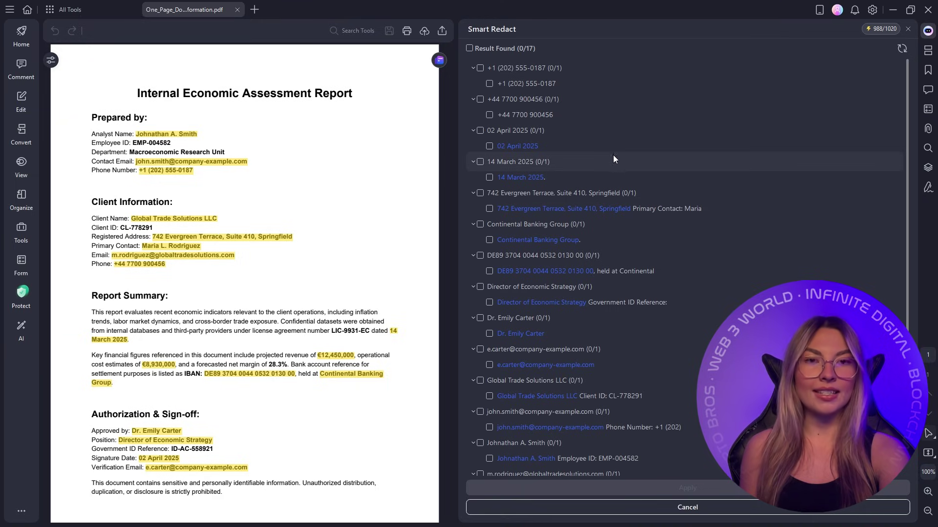
- Mark every found item and permanently apply the redactions
{"action": "left_click", "coordinate": [470, 49]}
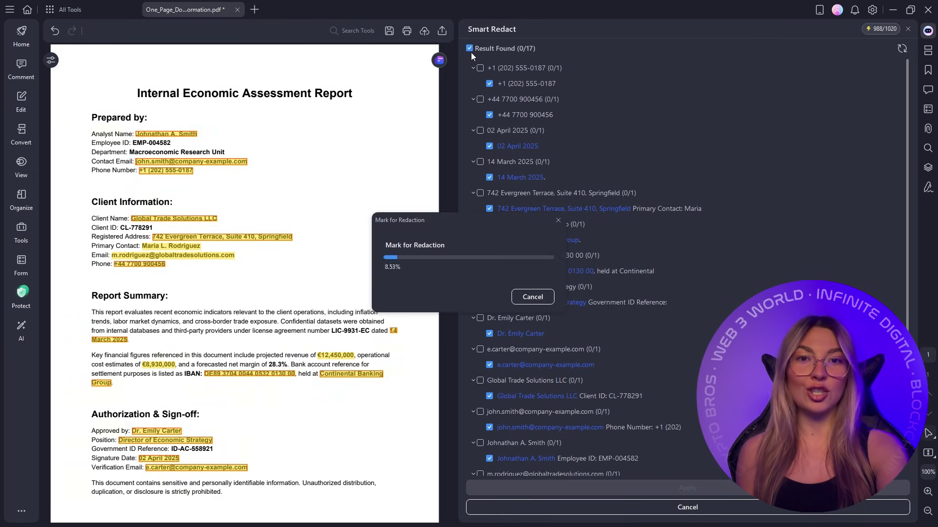
{"action": "left_click", "coordinate": [686, 491]}
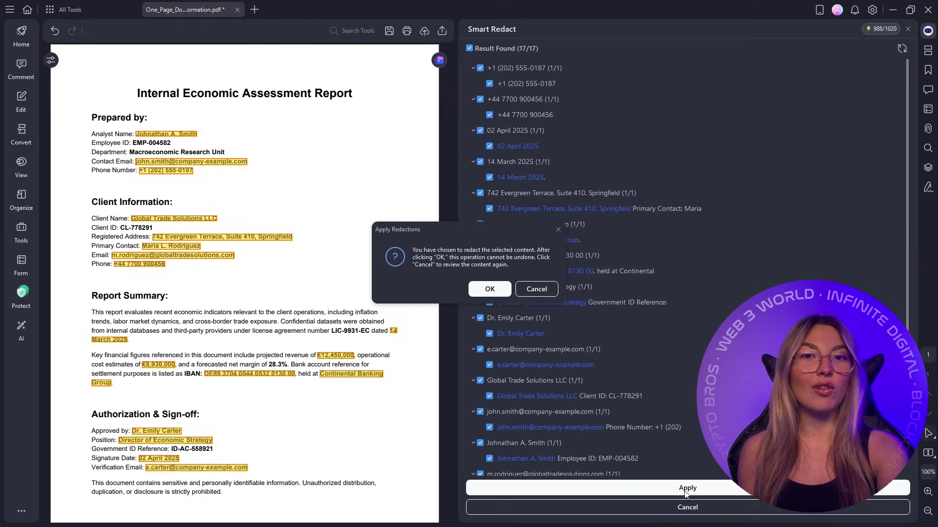
{"action": "left_click", "coordinate": [490, 290]}
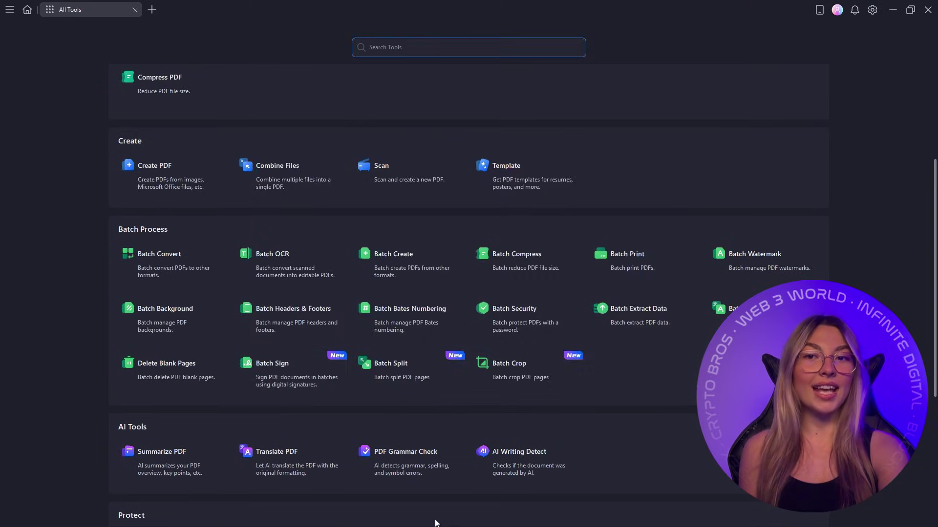
{"action": "scroll", "coordinate": [638, 208], "scroll_direction": "down", "scroll_amount": 2}
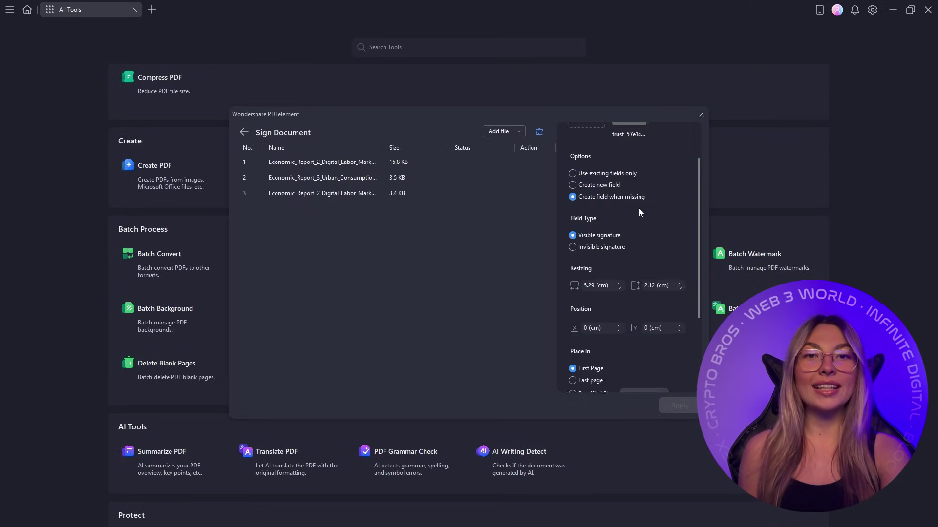
{"action": "scroll", "coordinate": [617, 293], "scroll_direction": "down", "scroll_amount": 2}
{"action": "scroll", "coordinate": [616, 292], "scroll_direction": "up", "scroll_amount": 5}
- Start batch signing and choose to create a new digital ID
{"action": "left_click", "coordinate": [589, 171]}
{"action": "left_click", "coordinate": [478, 203]}
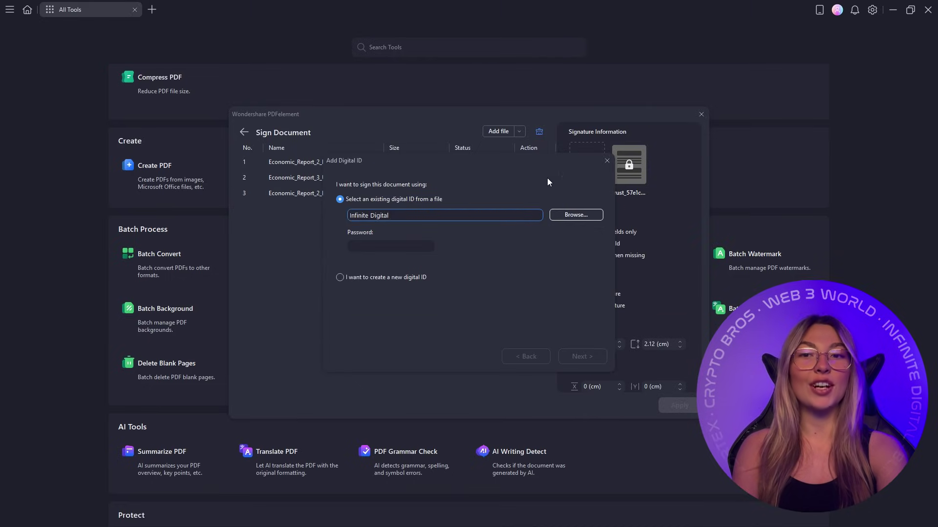
{"action": "left_click", "coordinate": [339, 277]}
{"action": "left_click", "coordinate": [581, 356]}
{"action": "type", "text": "Infinite Digi"}
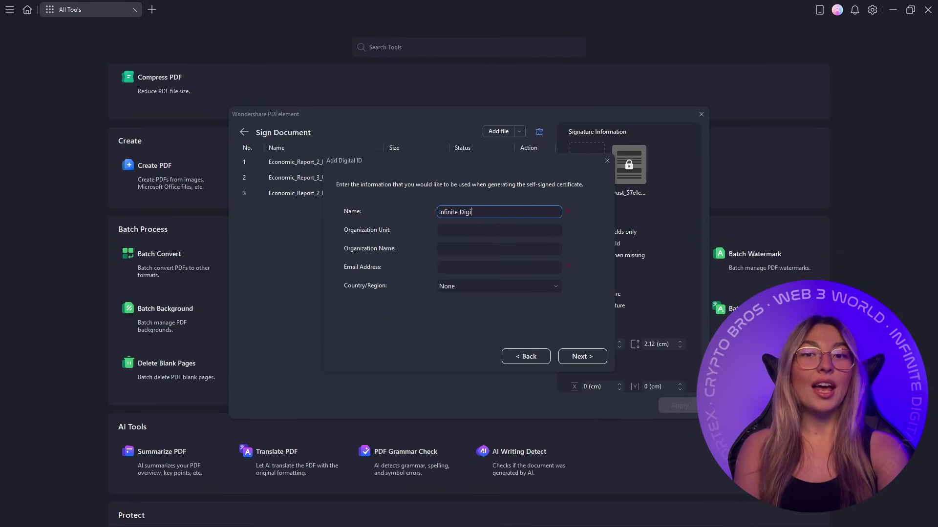
{"action": "type", "text": "tal"}
- Fill in the certificate details and password, then sign the three reports with the new ID
{"action": "key", "text": "Tab"}
{"action": "key", "text": "Tab"}
{"action": "key", "text": "Tab"}
{"action": "type", "text": "contact"}
{"action": "key", "text": "Return"}
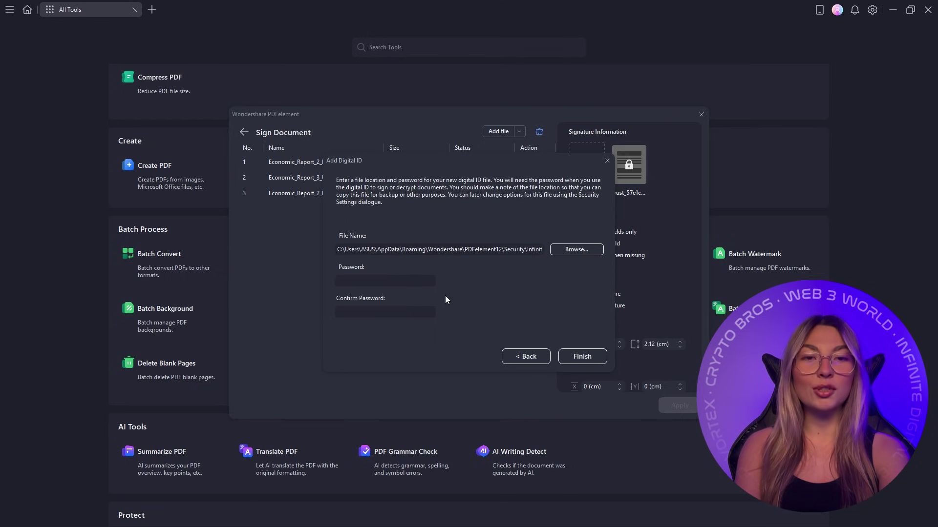
{"action": "key", "text": "Tab"}
{"action": "type", "text": "******"}
{"action": "key", "text": "Return"}
{"action": "type", "text": "******"}
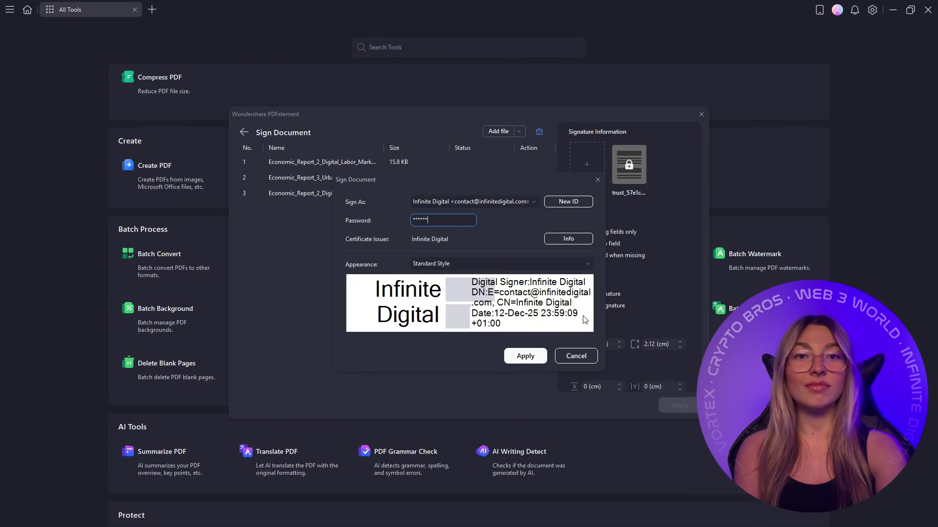
{"action": "key", "text": "Return"}
{"action": "left_click", "coordinate": [689, 402]}
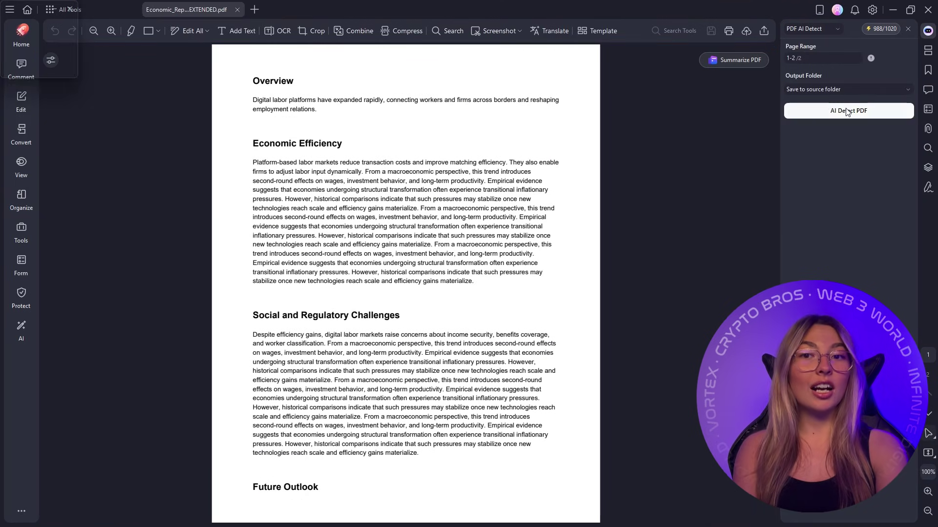
- Run AI Detect PDF on the Digital Labor Markets report and open the 99% result
{"action": "left_click", "coordinate": [847, 112]}
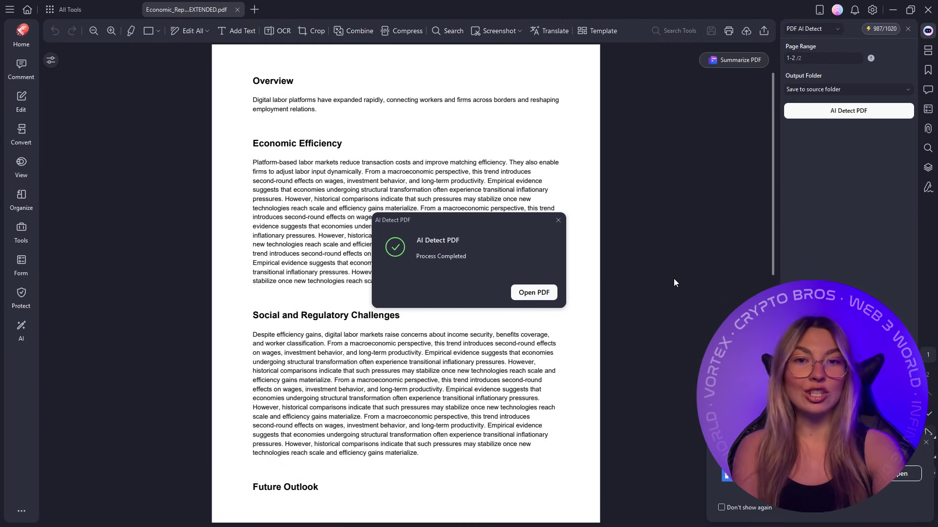
{"action": "left_click", "coordinate": [535, 294]}
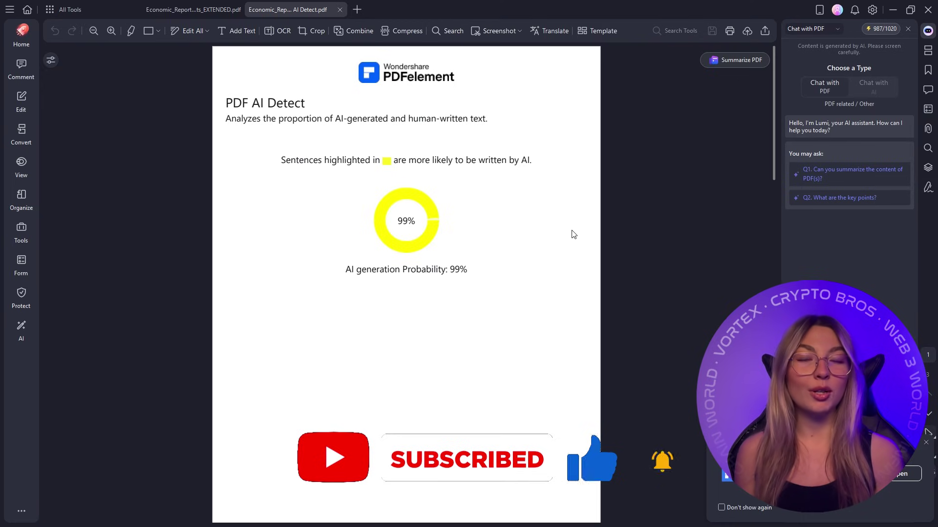
{"action": "scroll", "coordinate": [494, 315], "scroll_direction": "down", "scroll_amount": 1}
{"action": "scroll", "coordinate": [497, 319], "scroll_direction": "down", "scroll_amount": 3}
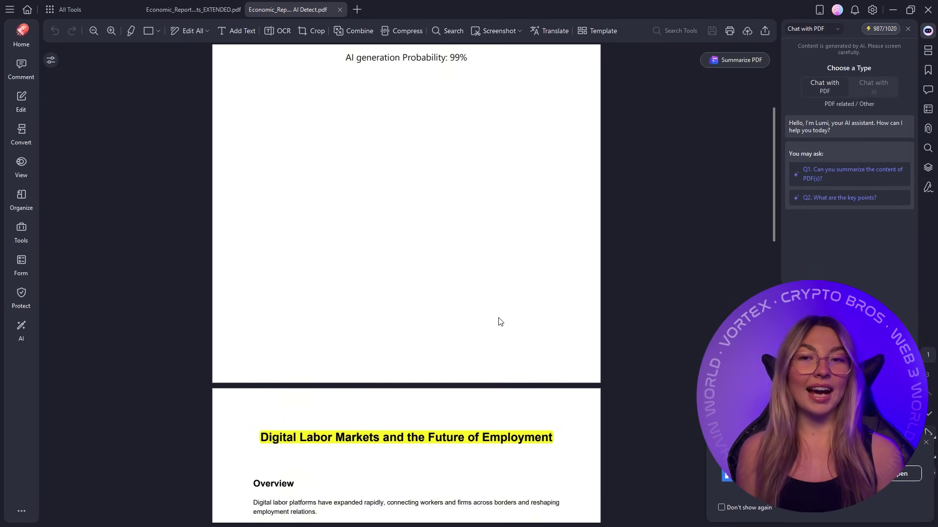
{"action": "scroll", "coordinate": [506, 318], "scroll_direction": "down", "scroll_amount": 2}
{"action": "scroll", "coordinate": [506, 305], "scroll_direction": "down", "scroll_amount": 2}
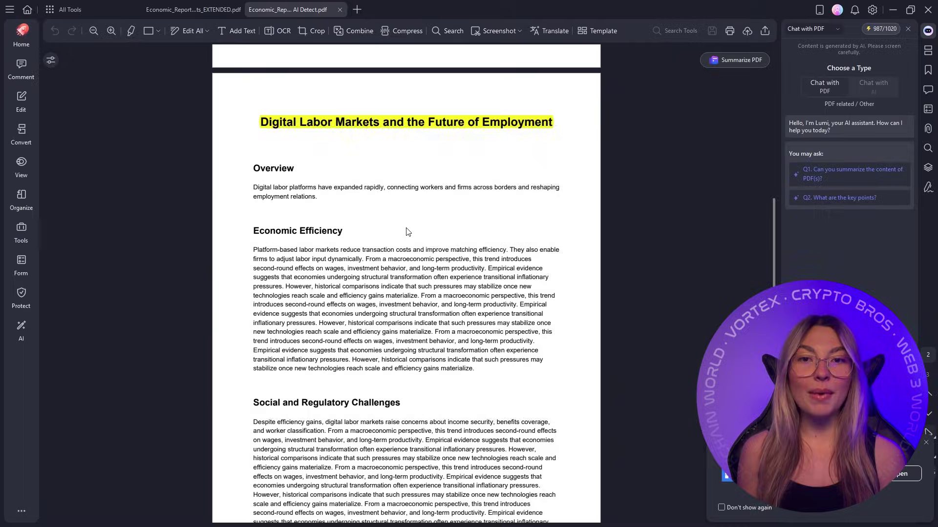
{"action": "scroll", "coordinate": [407, 231], "scroll_direction": "down", "scroll_amount": 3}
{"action": "scroll", "coordinate": [408, 246], "scroll_direction": "down", "scroll_amount": 2}
{"action": "scroll", "coordinate": [408, 257], "scroll_direction": "down", "scroll_amount": 2}
{"action": "scroll", "coordinate": [411, 273], "scroll_direction": "down", "scroll_amount": 1}
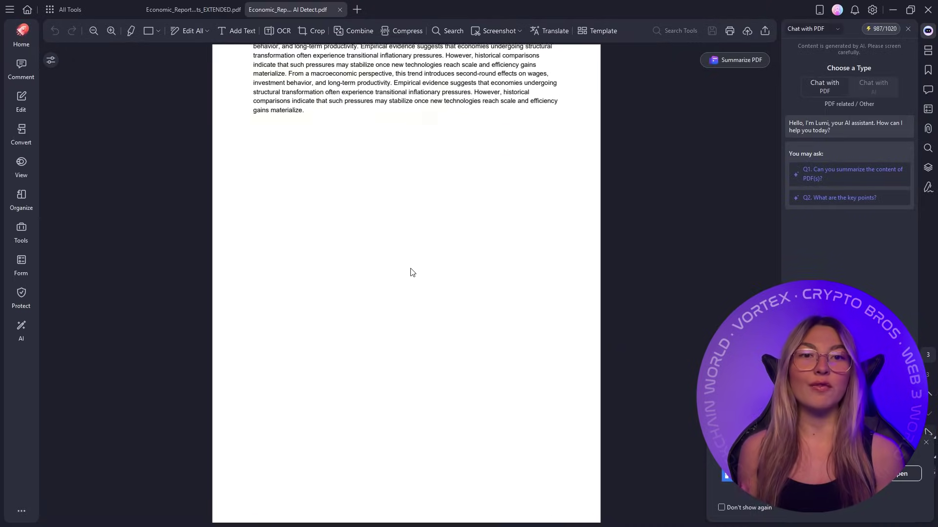
{"action": "scroll", "coordinate": [410, 272], "scroll_direction": "down", "scroll_amount": 1}
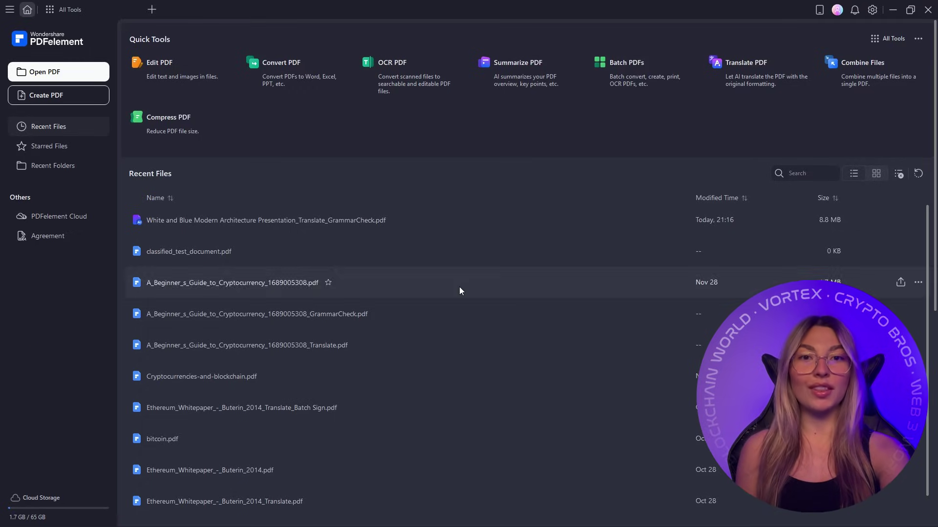
- Open All Tools and browse its Convert, Create, Batch Process, AI Tools, Protect and Review groups
{"action": "left_click", "coordinate": [892, 40]}
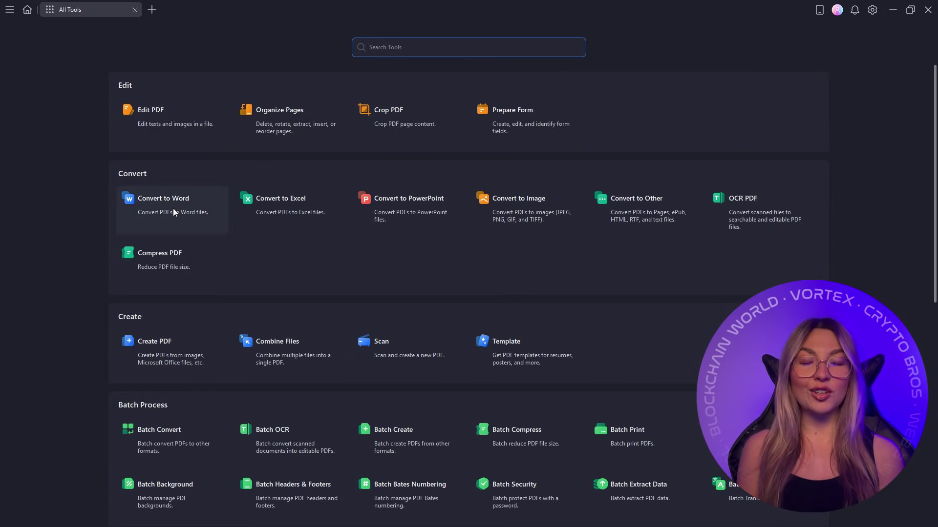
{"action": "scroll", "coordinate": [707, 213], "scroll_direction": "down", "scroll_amount": 3}
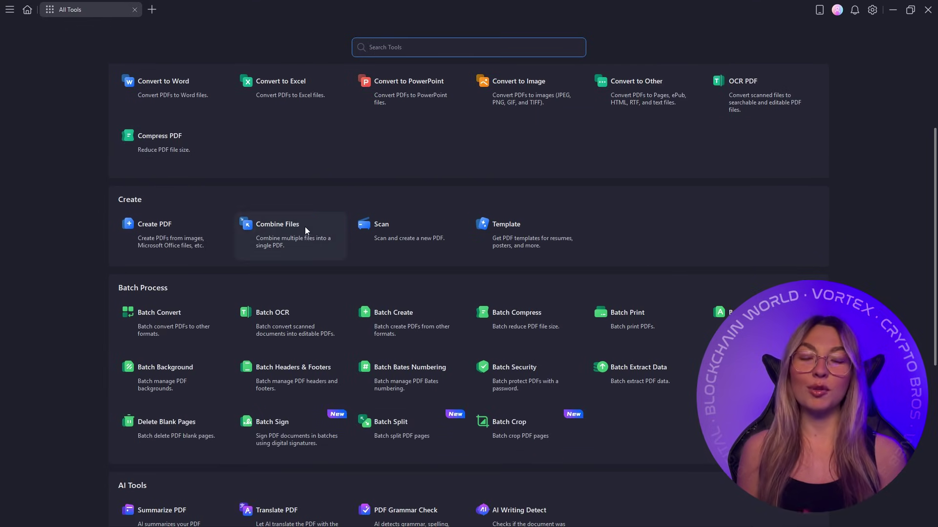
{"action": "scroll", "coordinate": [529, 231], "scroll_direction": "down", "scroll_amount": 3}
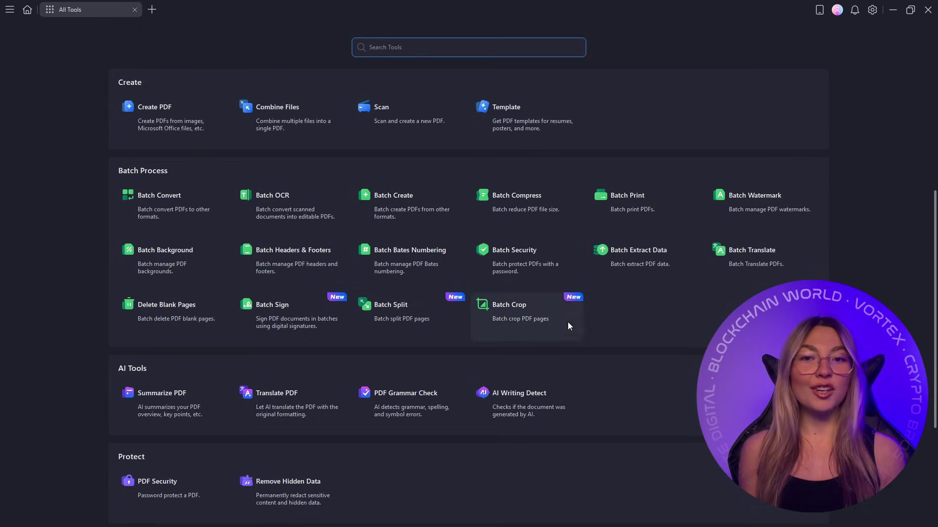
{"action": "scroll", "coordinate": [623, 294], "scroll_direction": "down", "scroll_amount": 3}
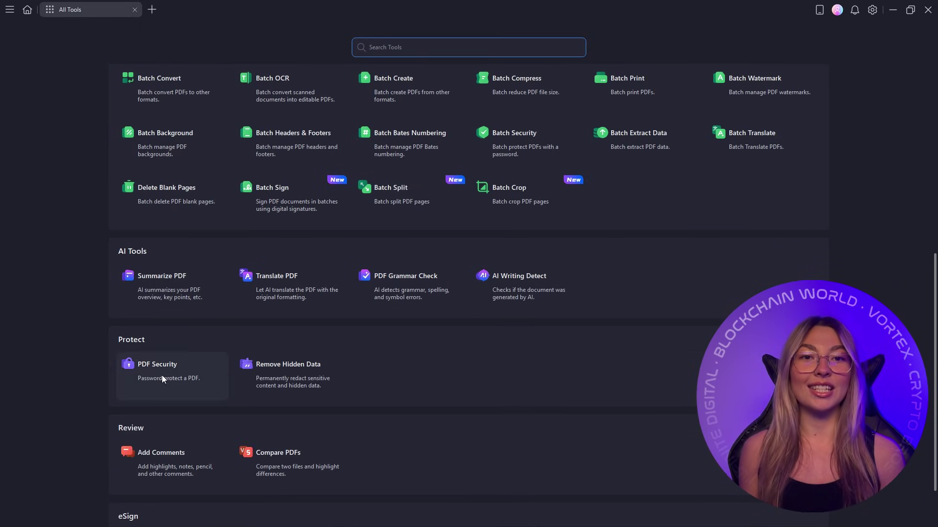
{"action": "scroll", "coordinate": [293, 347], "scroll_direction": "down", "scroll_amount": 1}
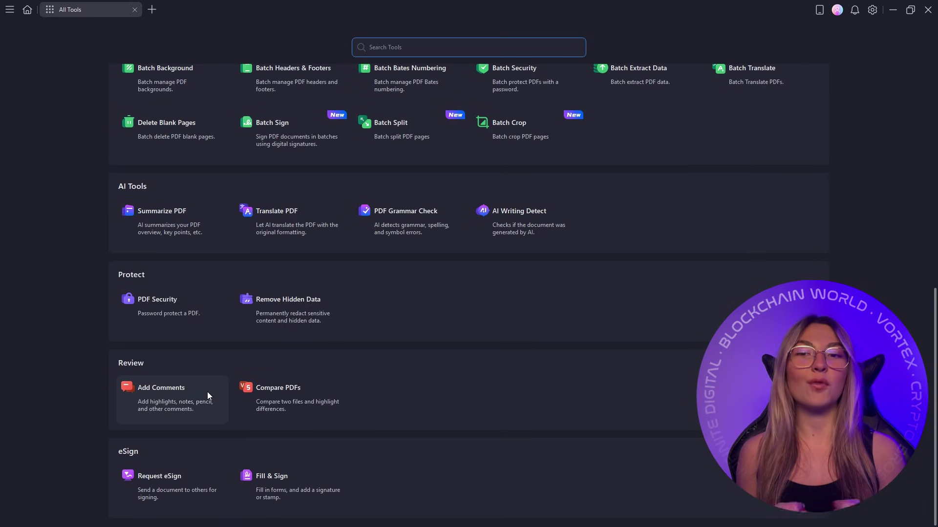